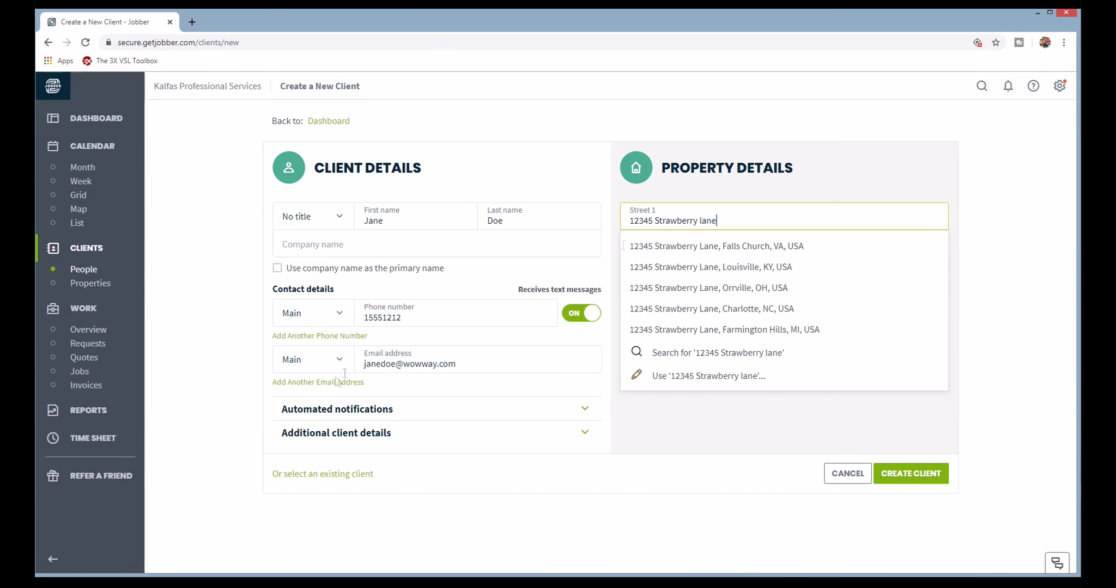
# - Fill the client's property address from the Falls Church address suggestion
pyautogui.click(675, 252)
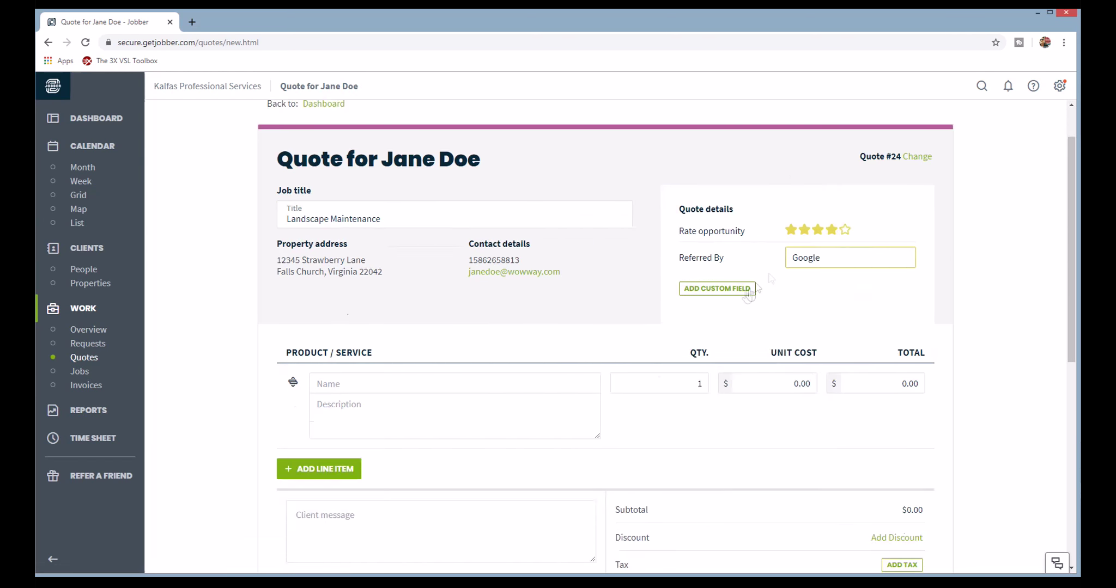
# - Add a True/False custom field named Google and a Shrub Trimming line item totalling 500.00
pyautogui.click(717, 346)
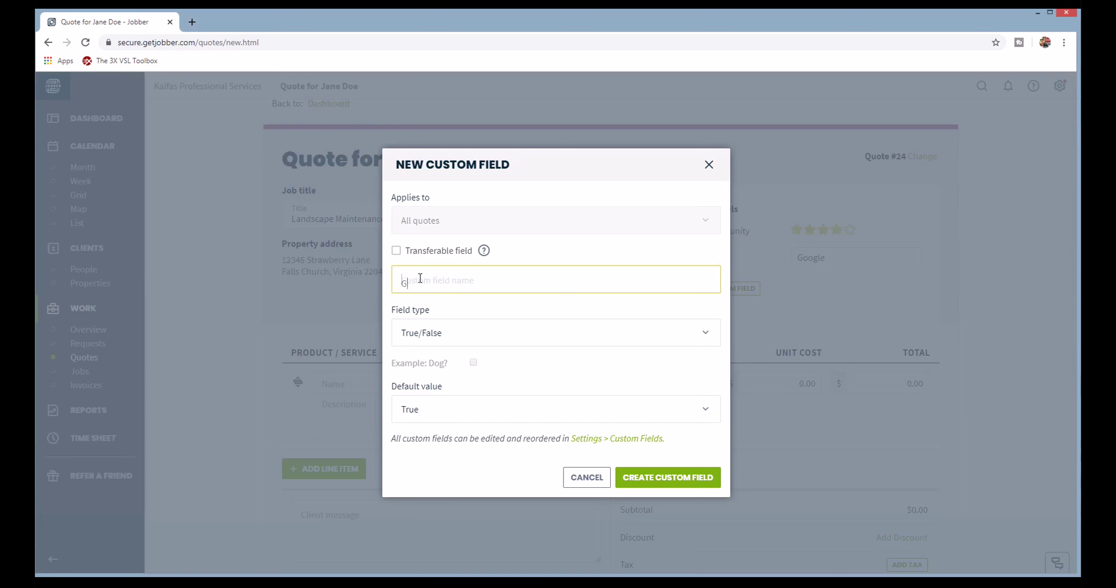
pyautogui.click(673, 479)
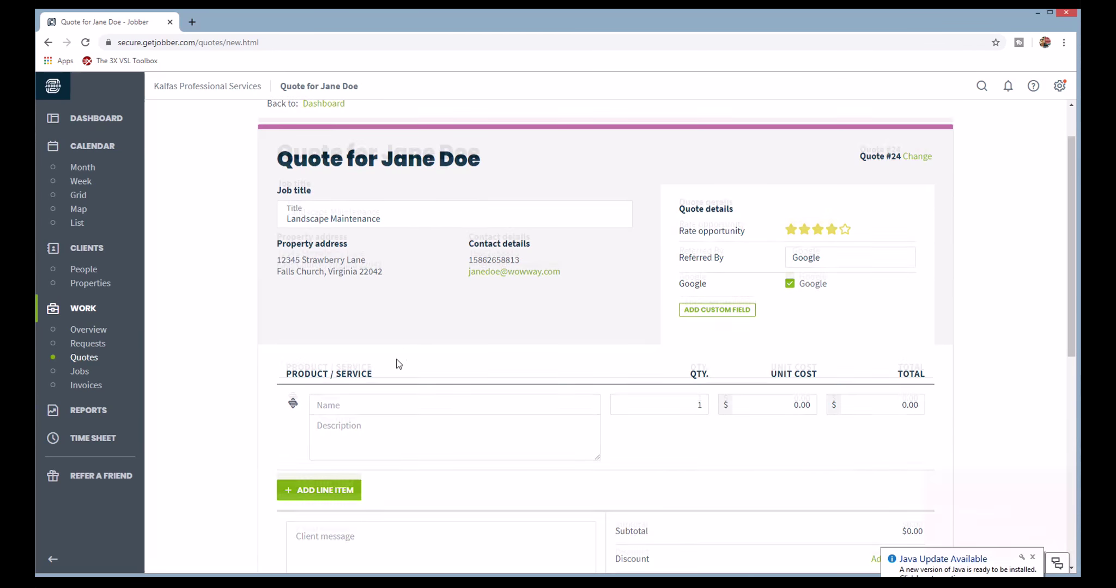
pyautogui.scroll(-1, 358, 344)
pyautogui.scroll(-2, 350, 460)
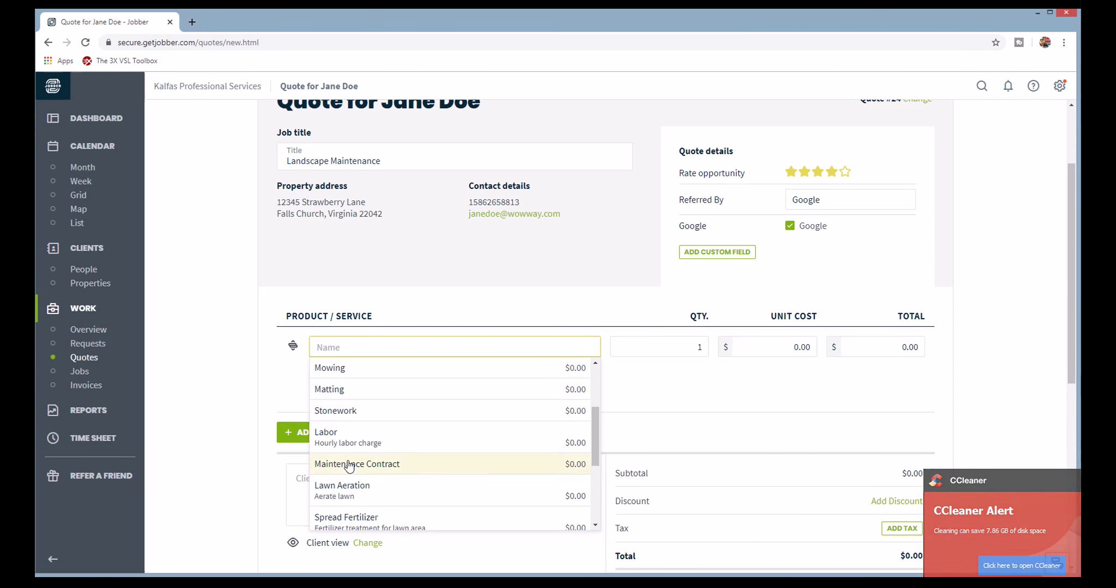
pyautogui.scroll(-3, 351, 464)
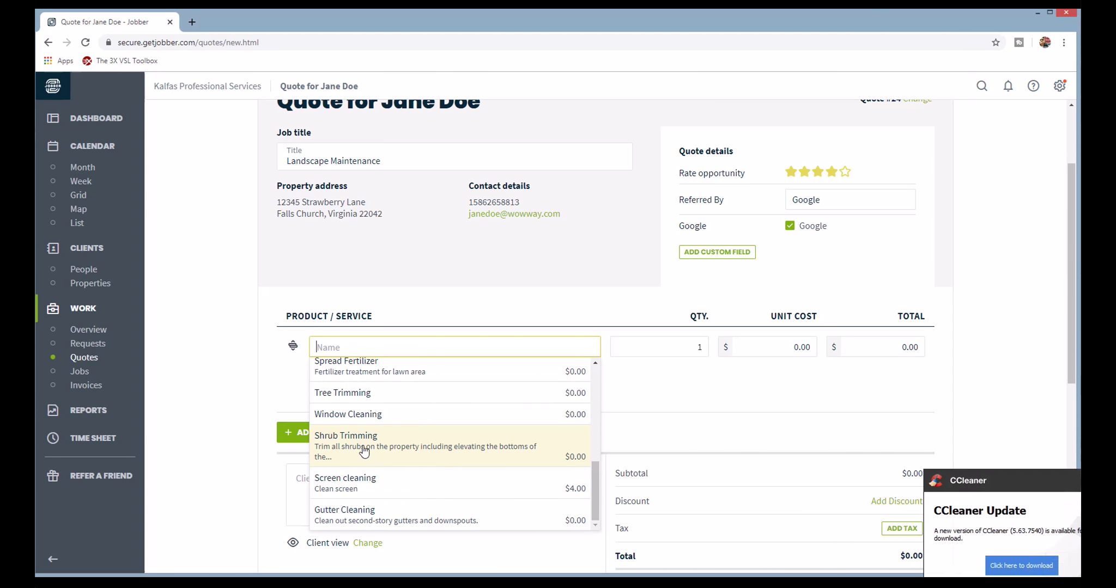
pyautogui.click(364, 451)
pyautogui.write('500.00')
pyautogui.scroll(-3, 625, 378)
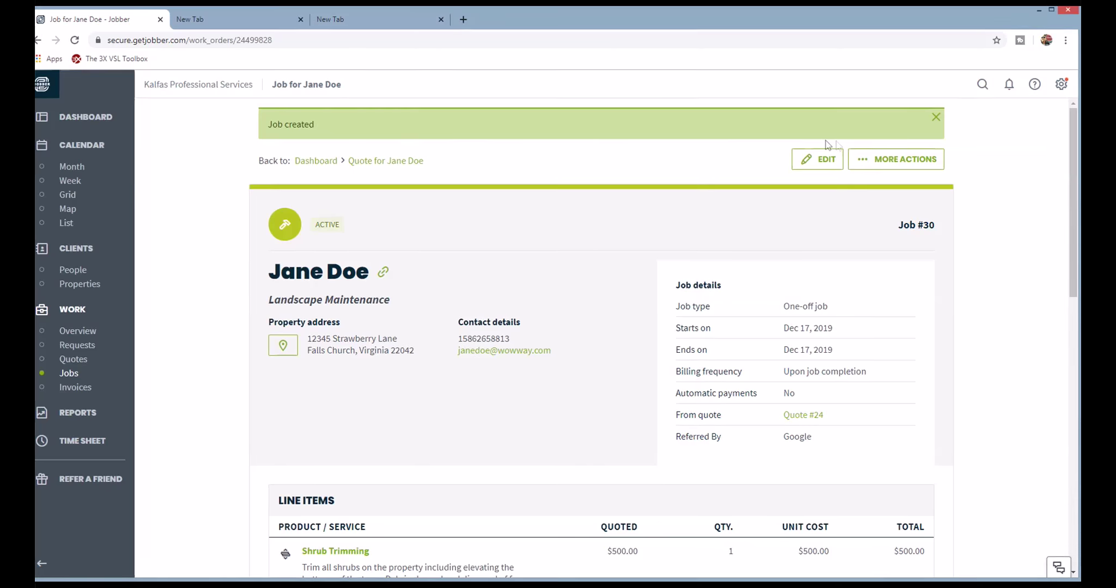
pyautogui.click(902, 159)
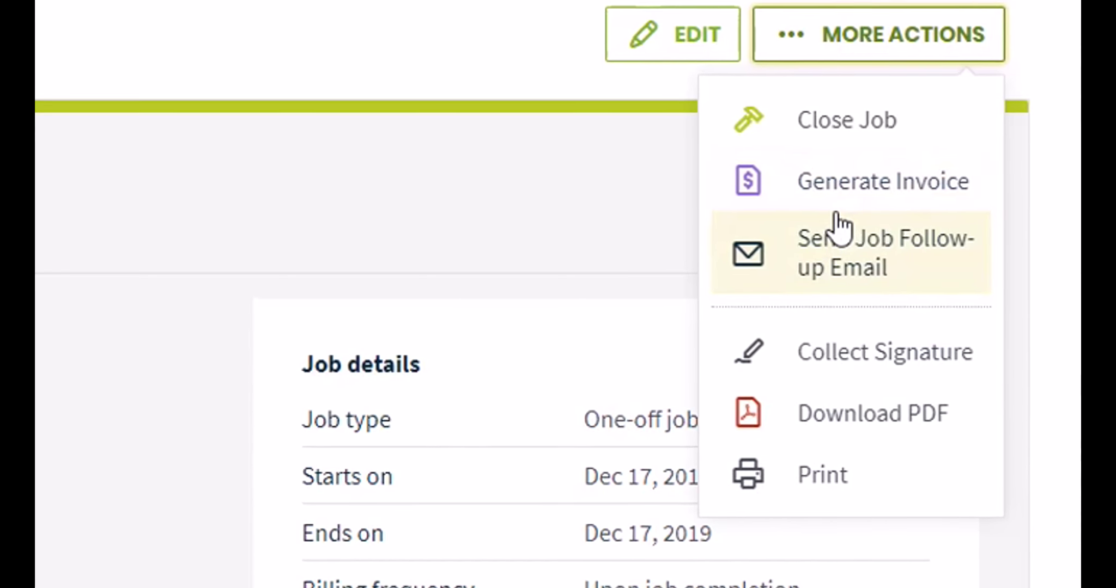
# - Open the quote's signature pad, then save the quote
pyautogui.click(815, 365)
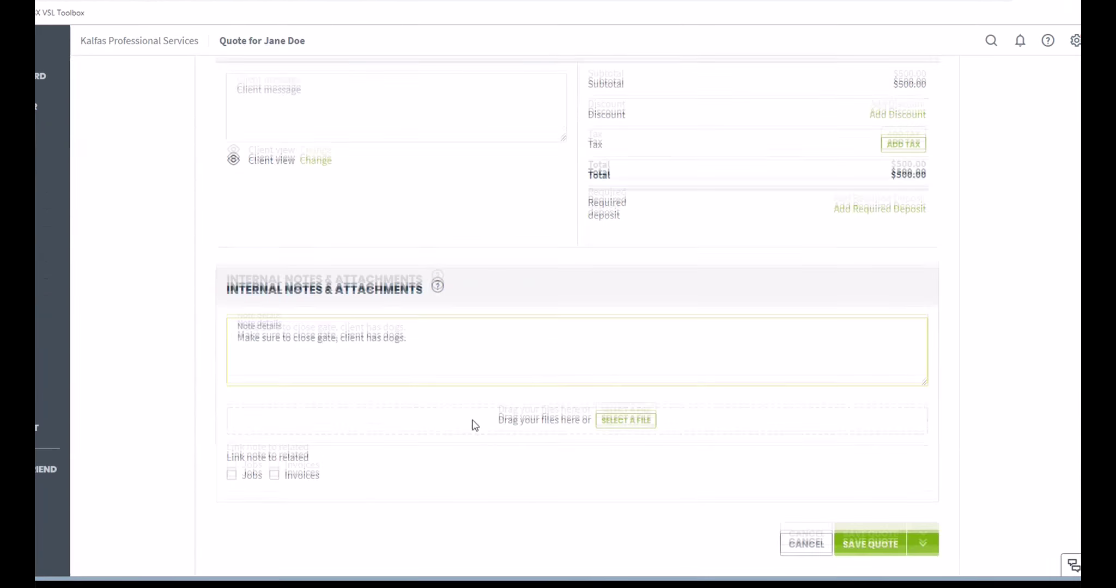
pyautogui.click(870, 544)
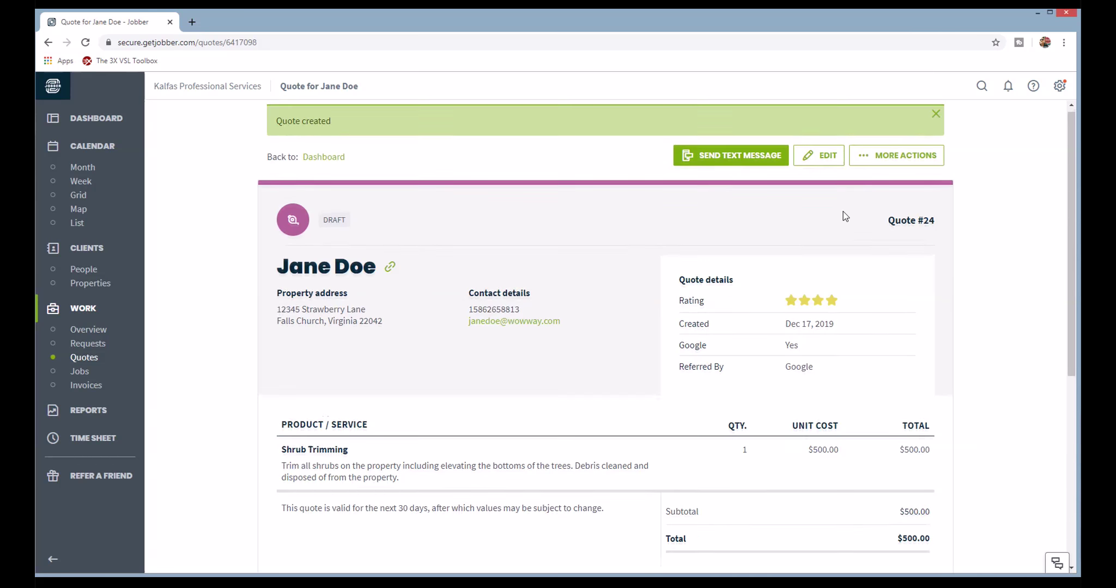
pyautogui.scroll(-3, 843, 213)
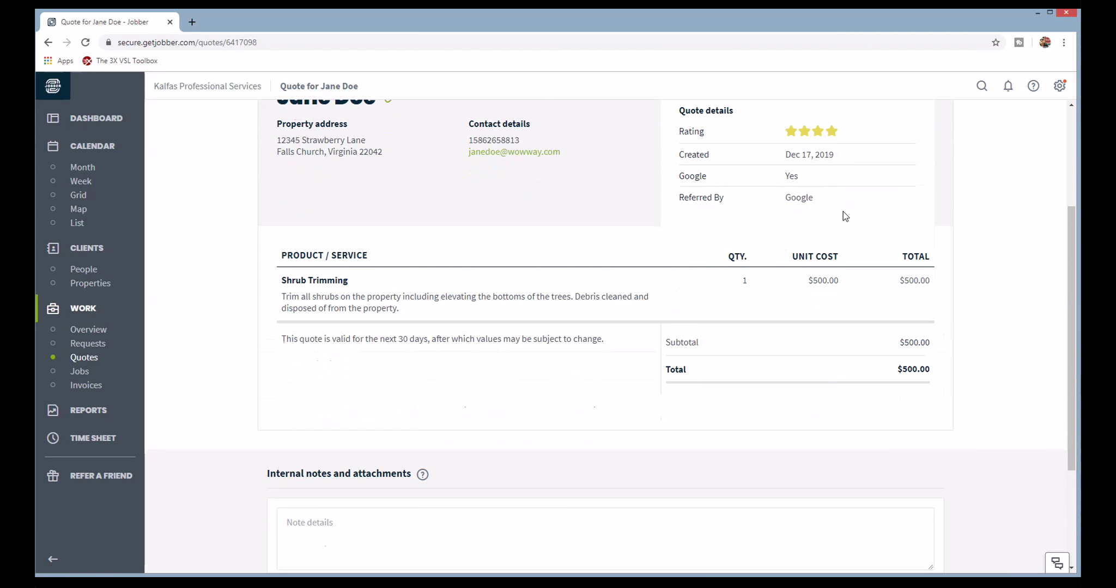
# - Convert the $500 Landscape Maintenance quote into job #30
pyautogui.scroll(3, 843, 216)
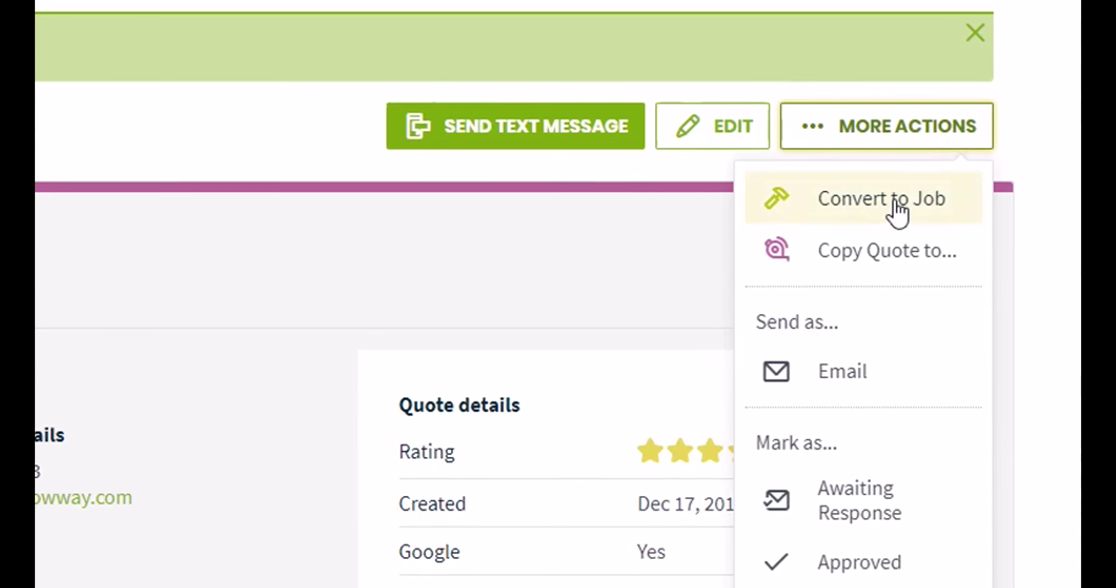
pyautogui.click(869, 209)
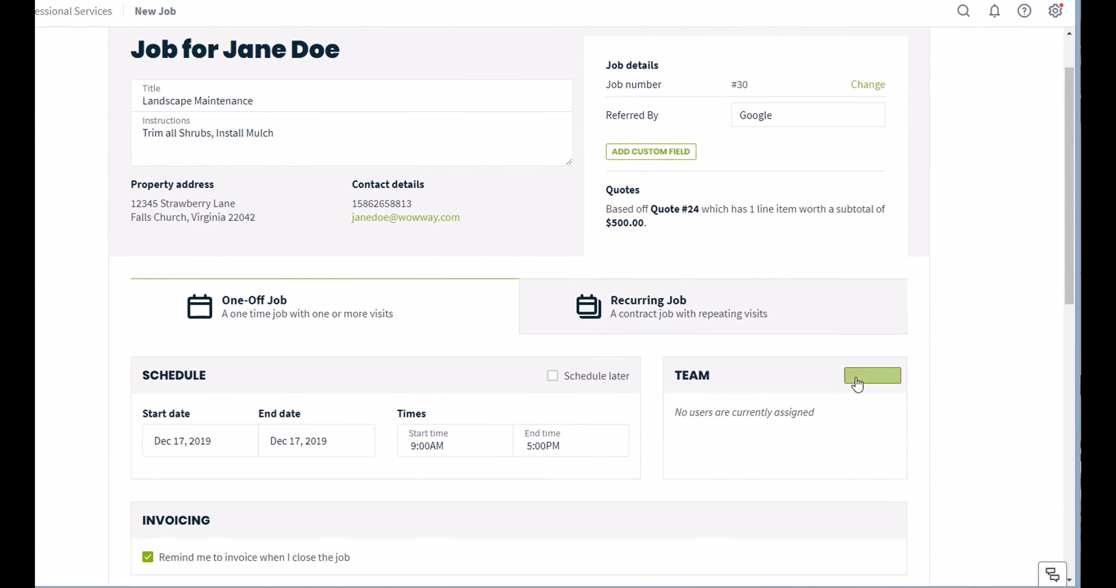
# - Assign a team member to the job, set the end date to Dec 17, and set a start time
pyautogui.click(888, 386)
pyautogui.click(826, 384)
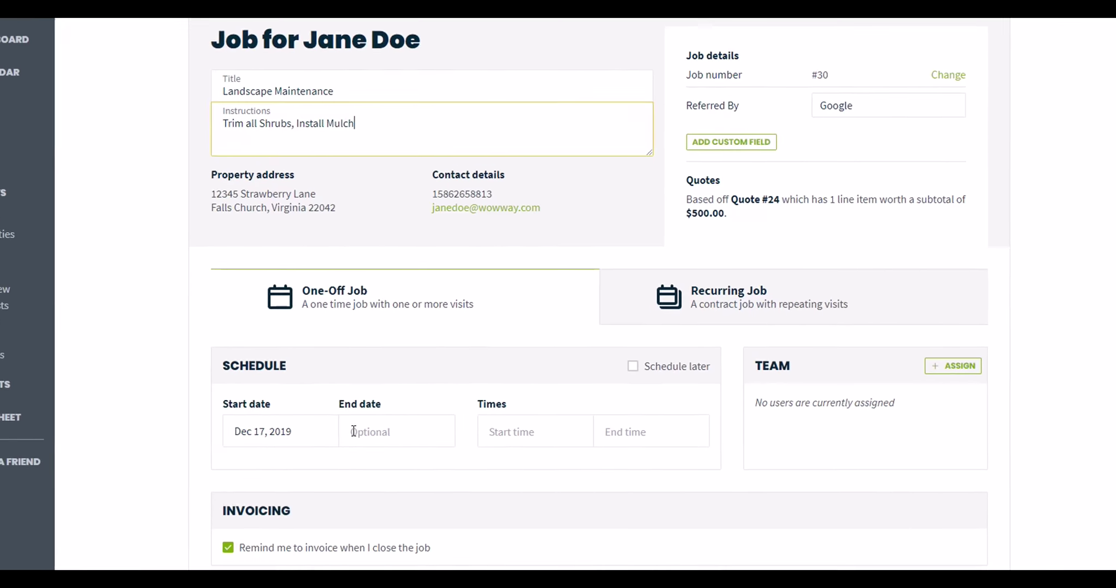
pyautogui.click(353, 431)
pyautogui.click(406, 348)
pyautogui.click(559, 420)
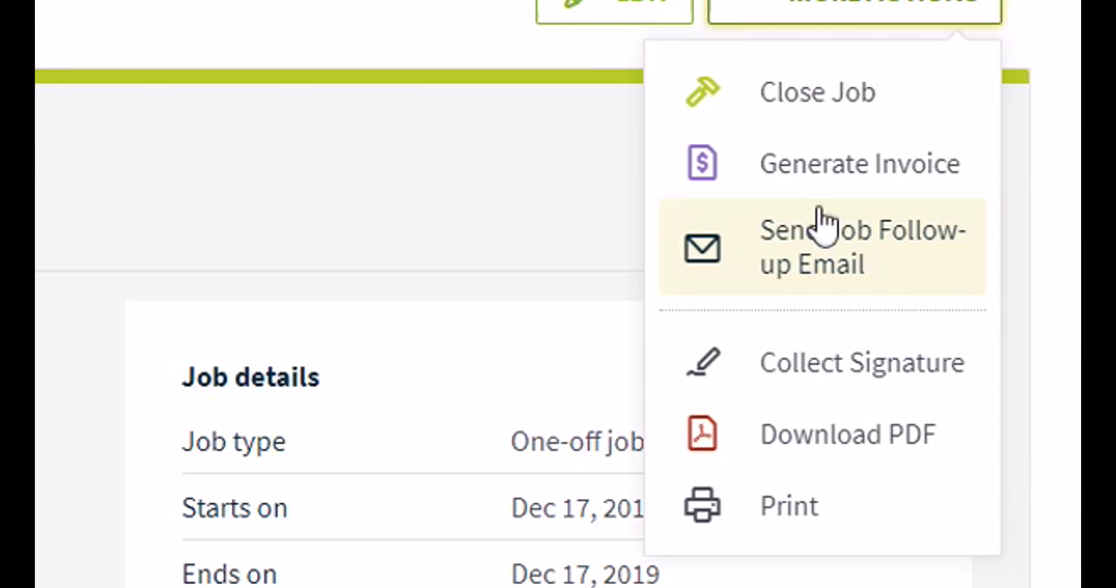
# - Generate Invoice #33 from job #30 for the $500 Shrub Trimming and save it
pyautogui.click(845, 163)
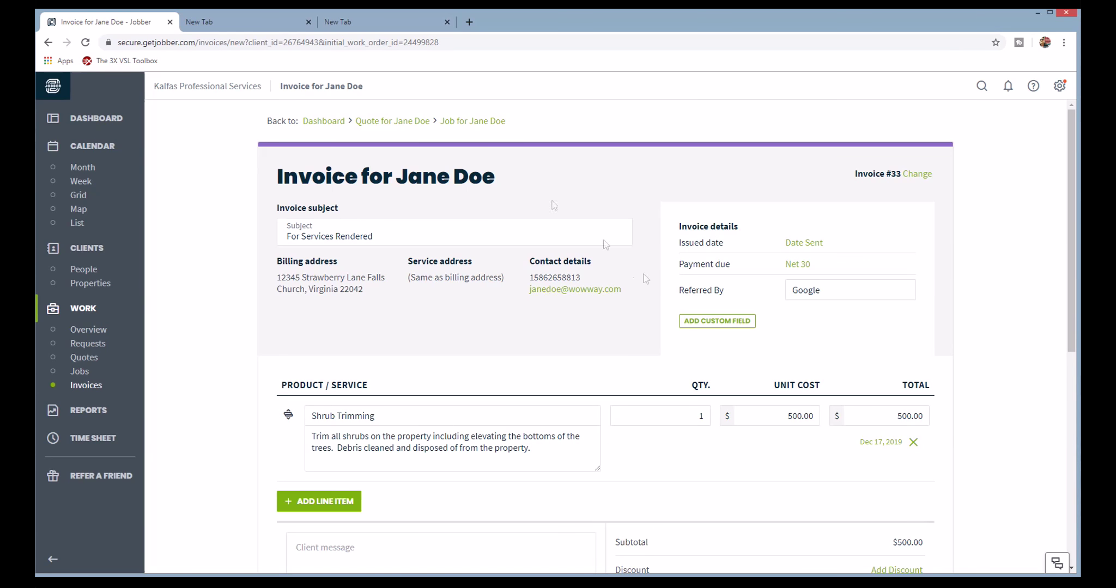
pyautogui.scroll(-8, 700, 138)
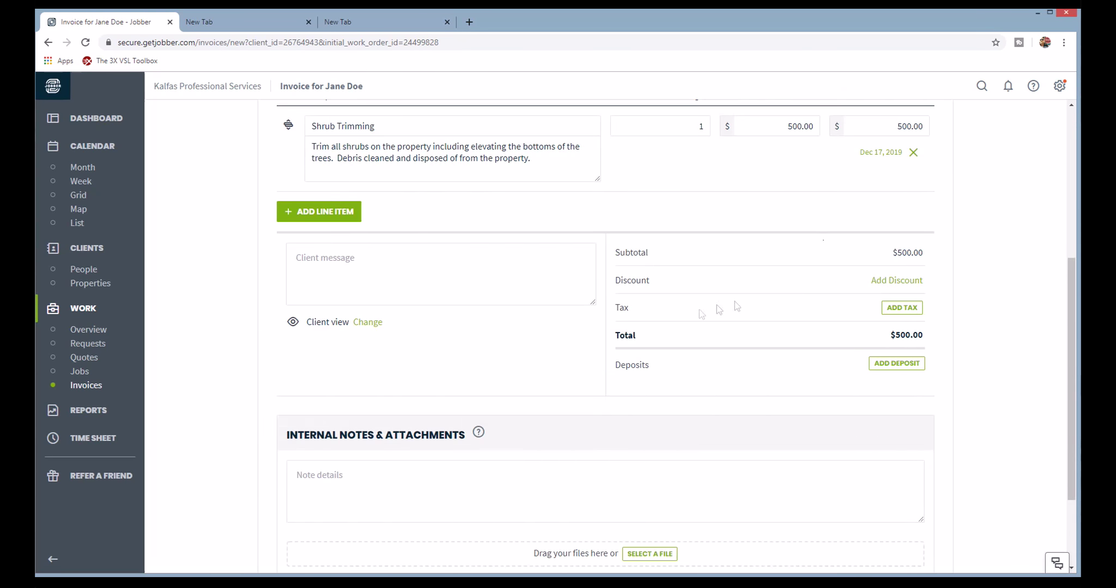
pyautogui.click(868, 506)
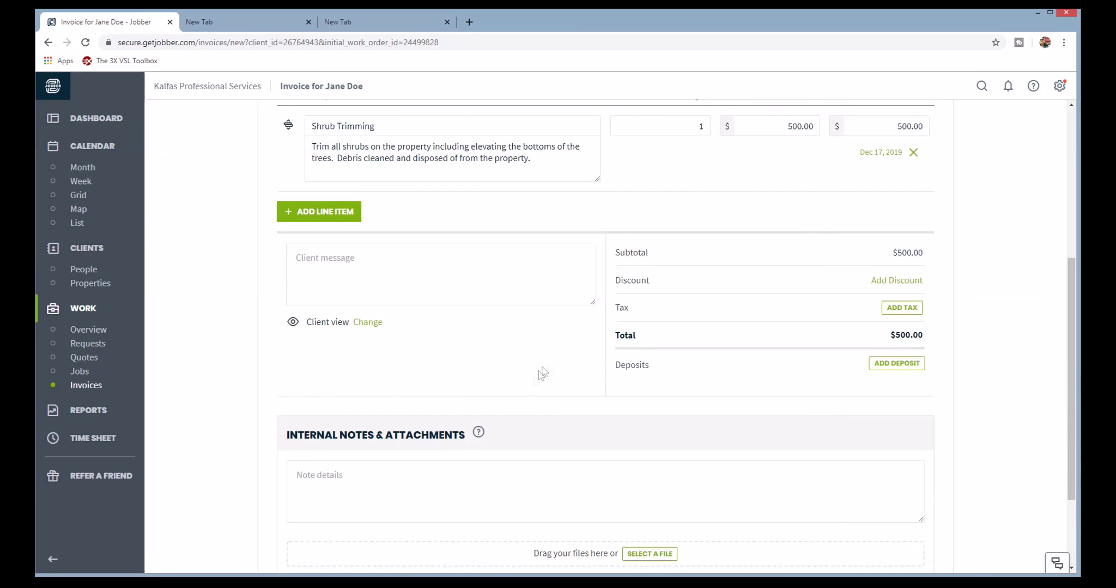
pyautogui.scroll(-2, 824, 293)
pyautogui.click(846, 512)
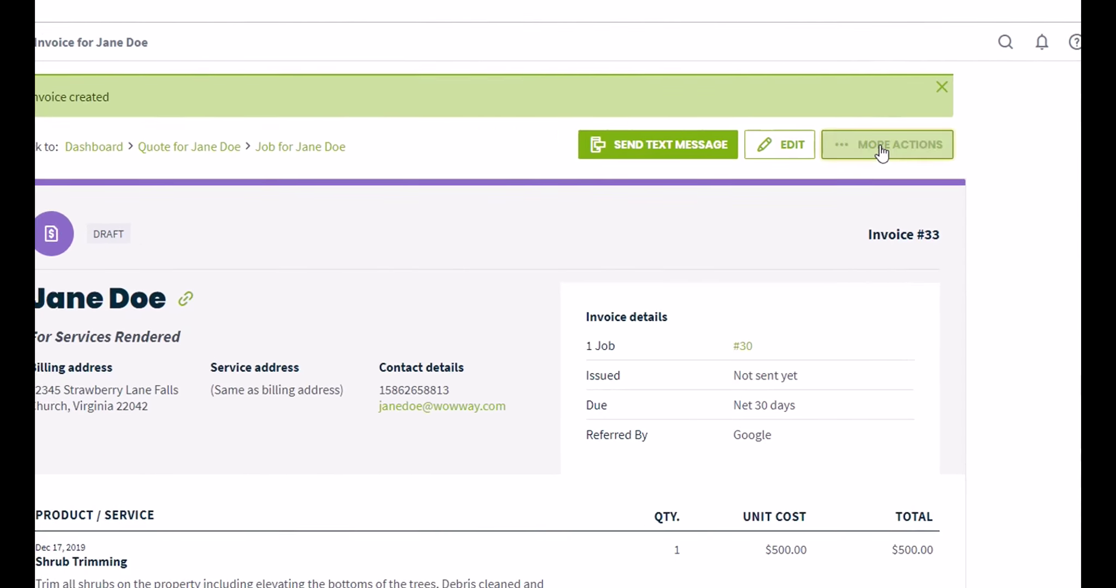
# - Email invoice #33, adding the client's address in Cc and requesting a copy for yourself
pyautogui.click(902, 157)
pyautogui.click(818, 281)
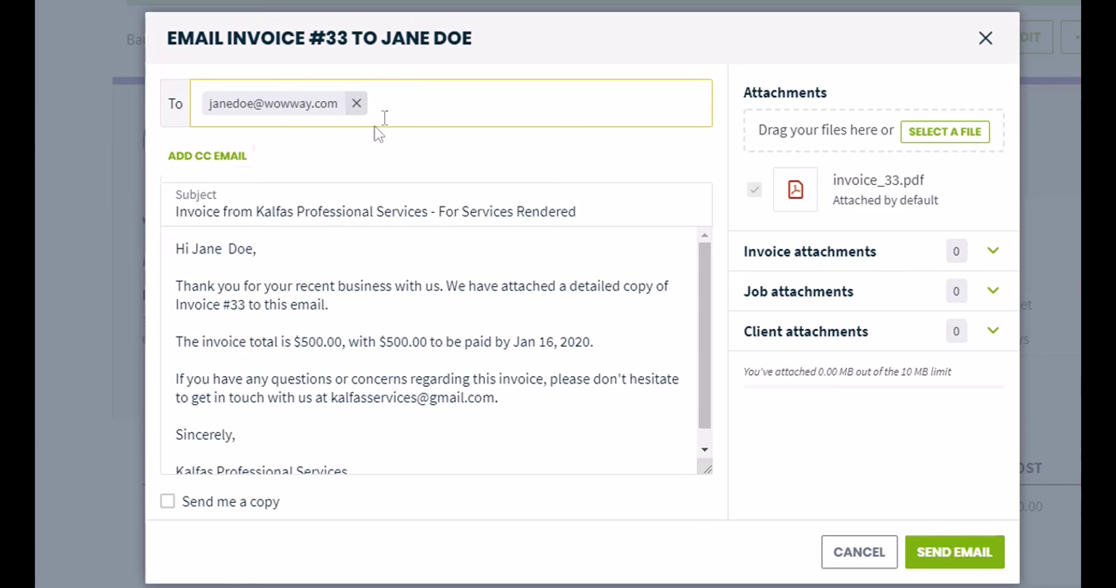
pyautogui.click(206, 156)
pyautogui.click(259, 152)
pyautogui.click(256, 203)
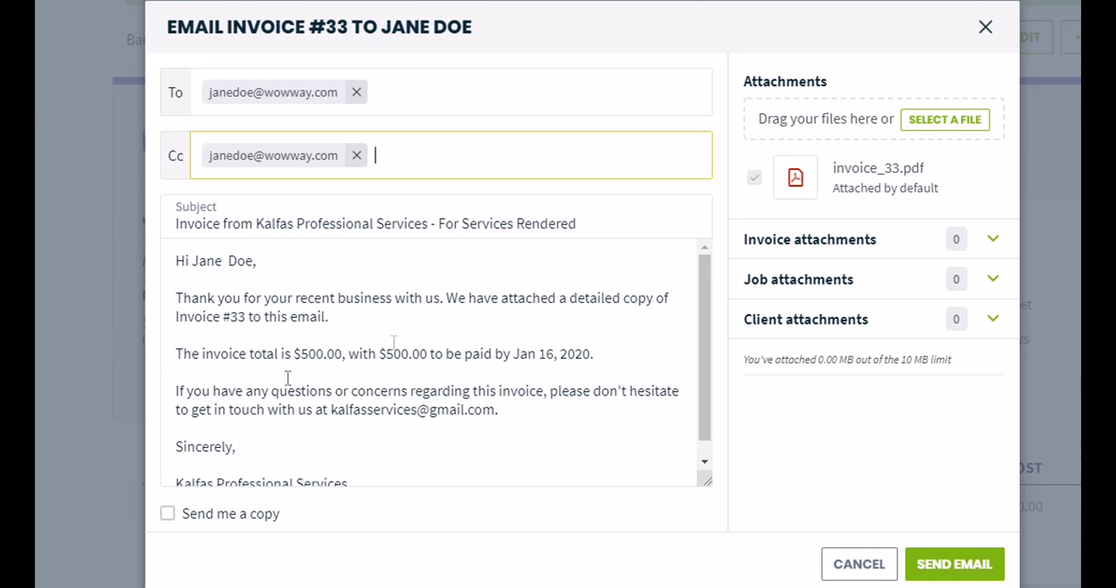
pyautogui.moveTo(699, 308); pyautogui.dragTo(696, 332)
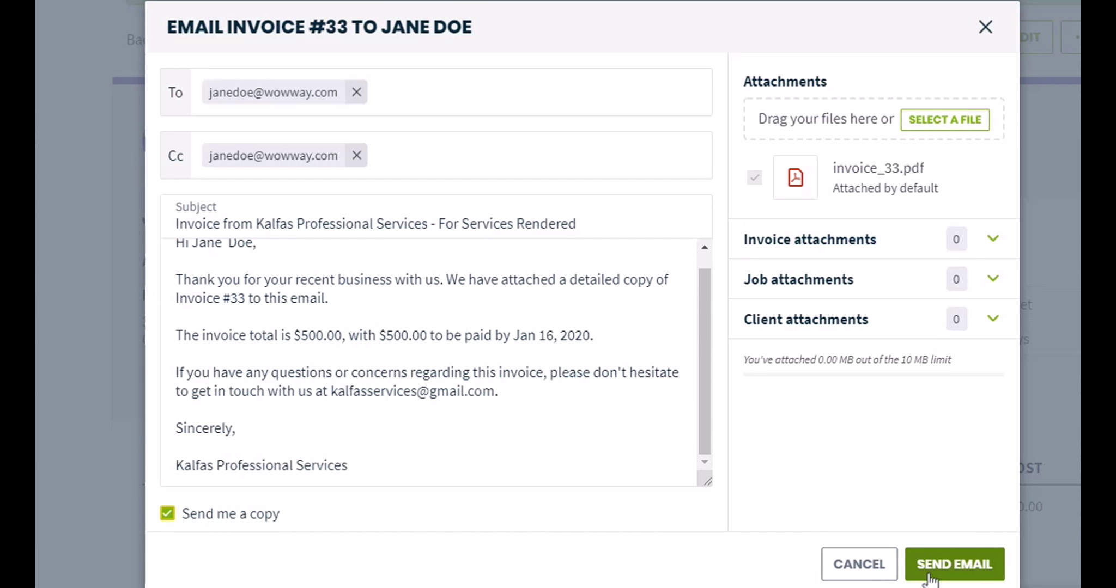
pyautogui.click(978, 30)
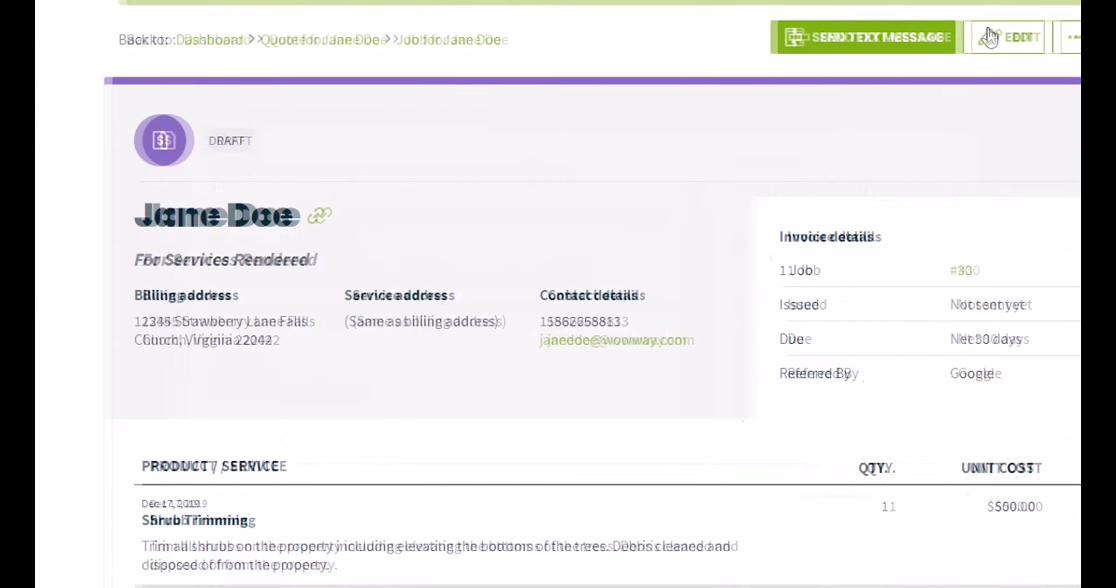